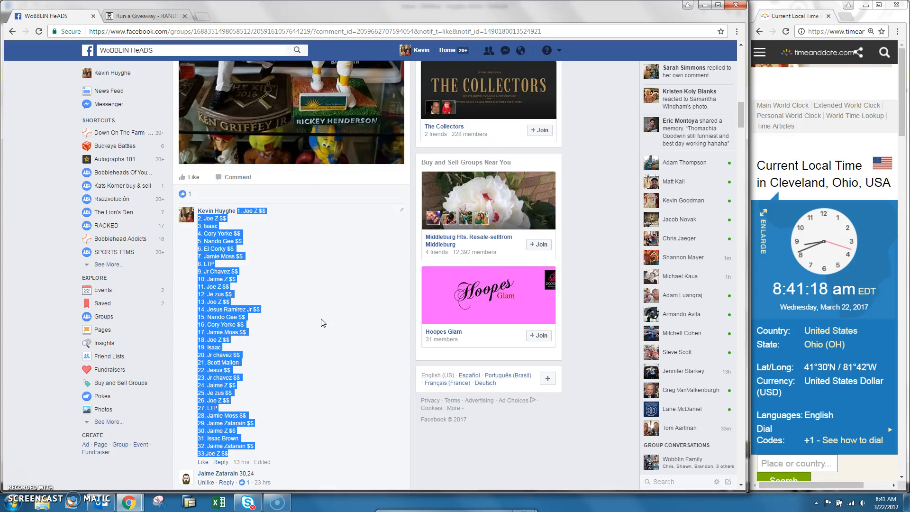
scroll(322, 322, up, 5)
scroll(274, 373, down, 10)
scroll(273, 372, down, 4)
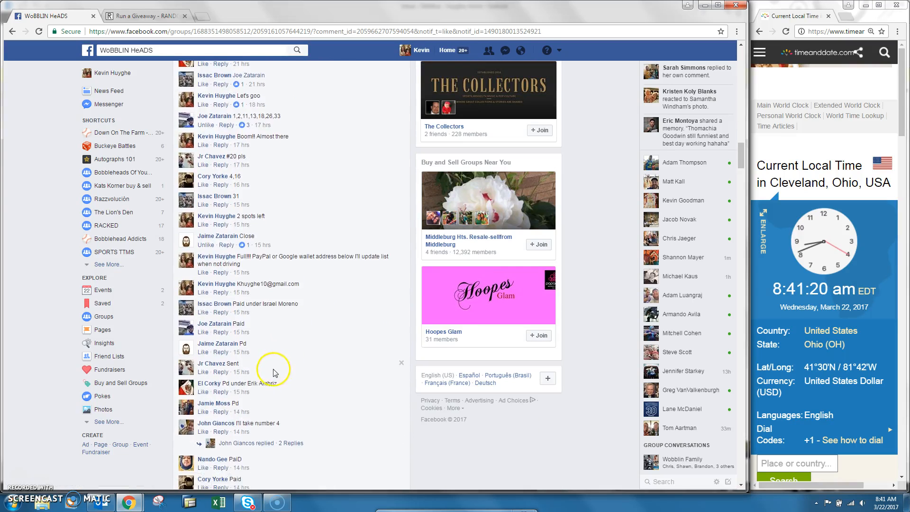
scroll(274, 373, down, 8)
text(live)
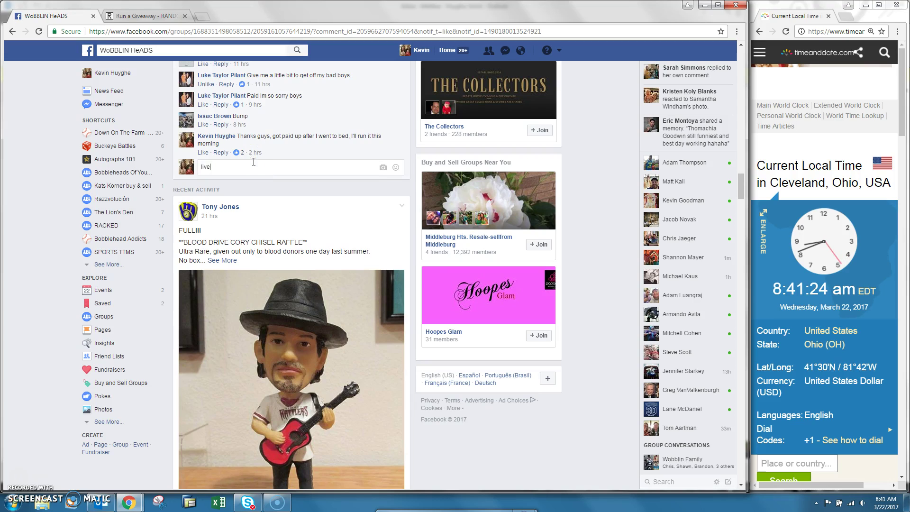
- Post the 'live' comment to the Facebook group giveaway thread
key(Return)
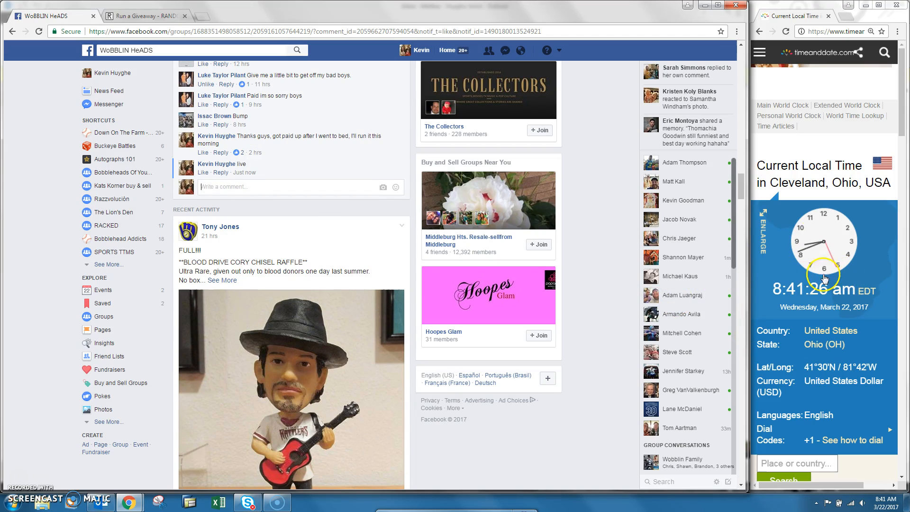
- Paste the 33-entry list into the giveaway form and enter the description 'Griff and Rick'
click(131, 16)
click(155, 248)
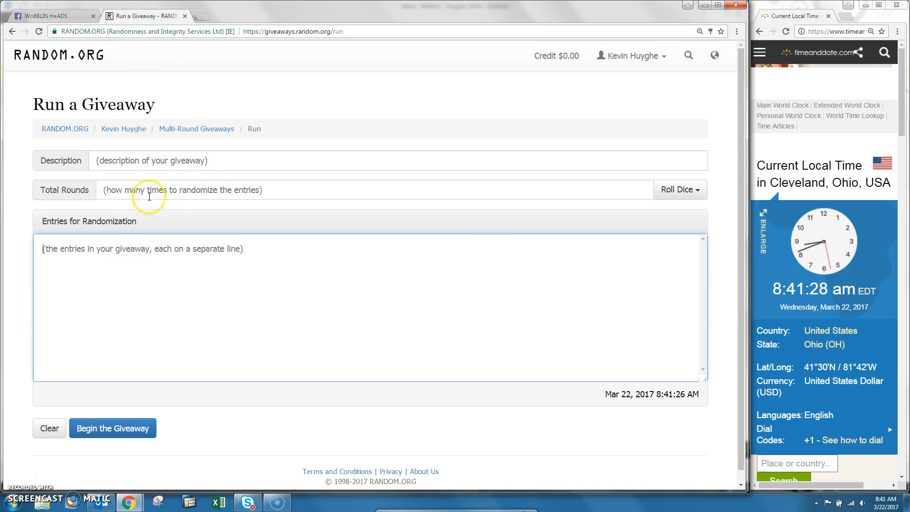
key(ctrl+v)
click(151, 160)
text(Grif)
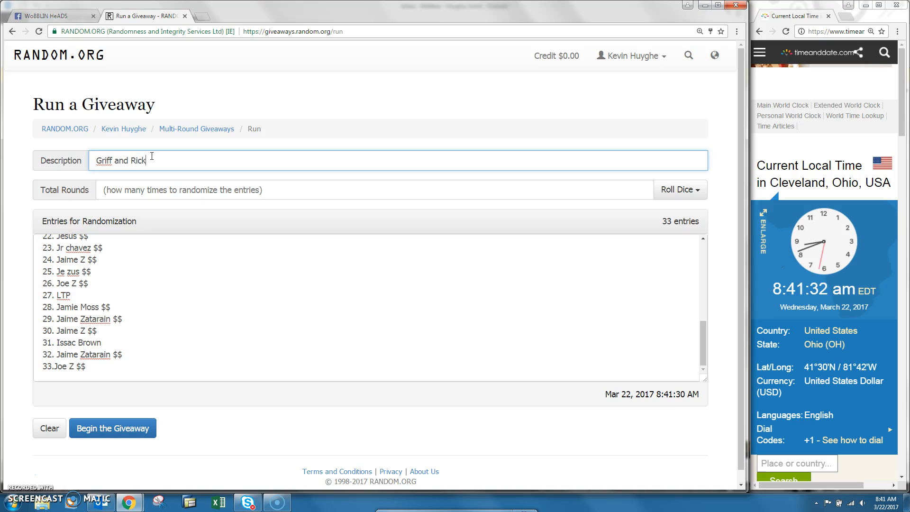
- Roll 2d6 repeatedly until Total Rounds comes out as 10
click(695, 191)
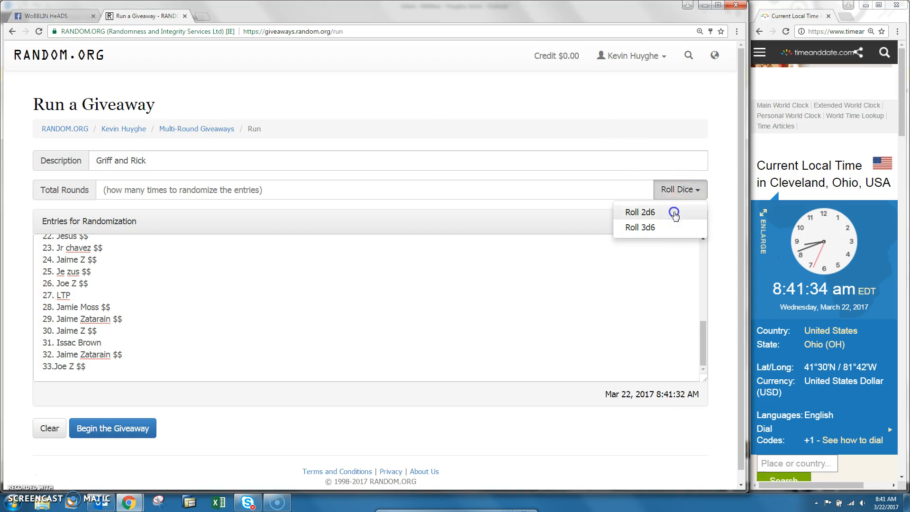
click(640, 212)
click(526, 201)
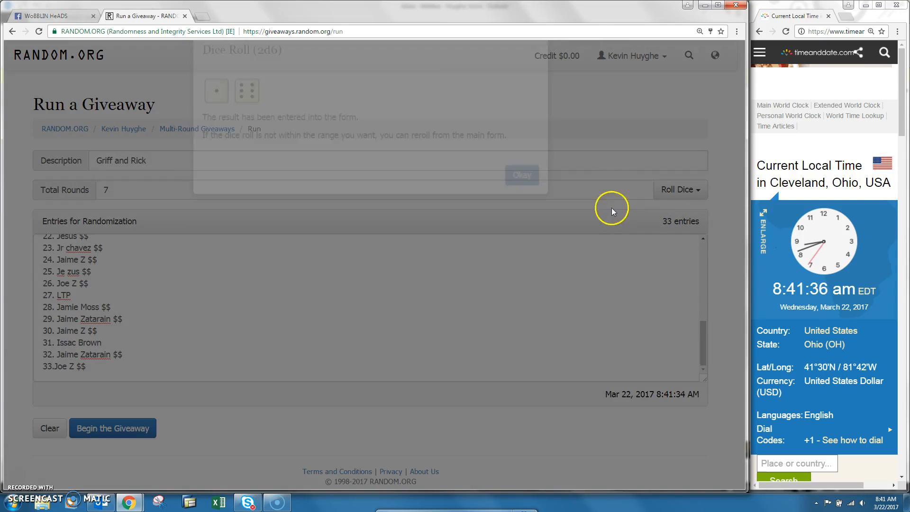
click(680, 189)
click(643, 212)
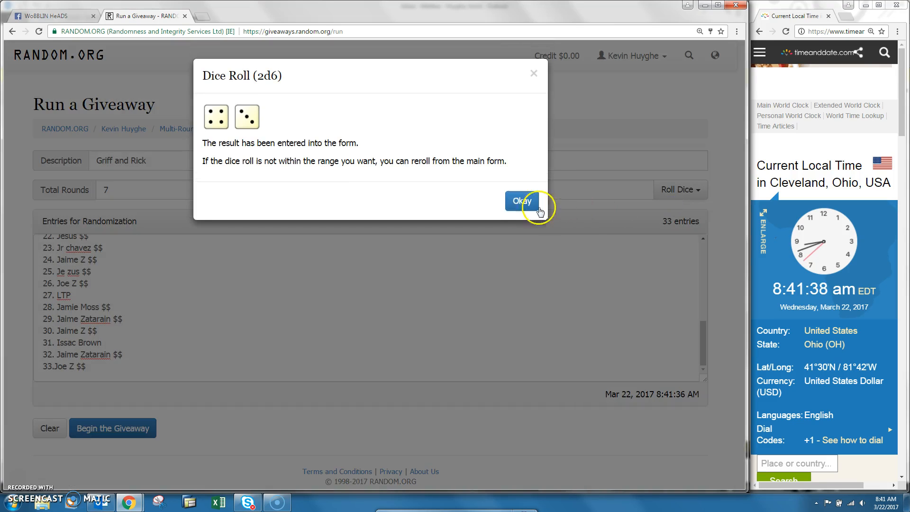
click(523, 201)
click(679, 190)
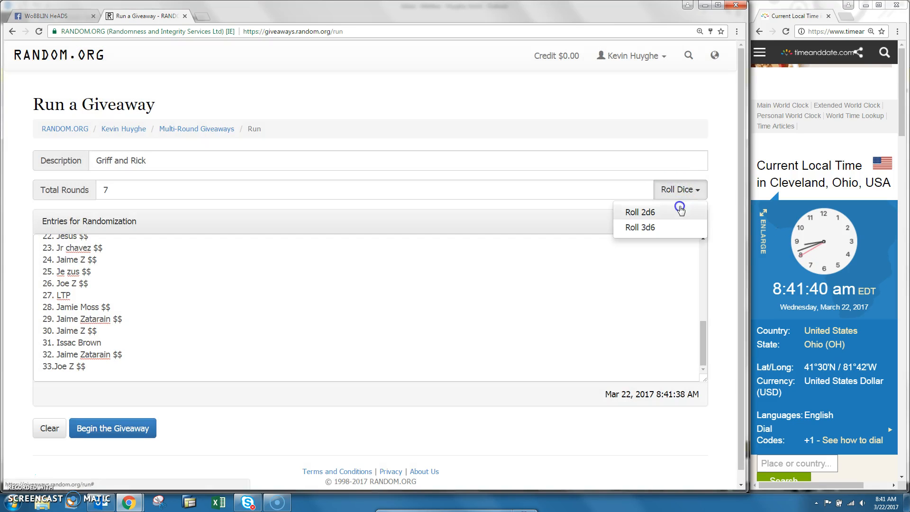
click(640, 211)
- Accept the 10-round dice result and begin the giveaway, confirming it is ready to run
click(522, 201)
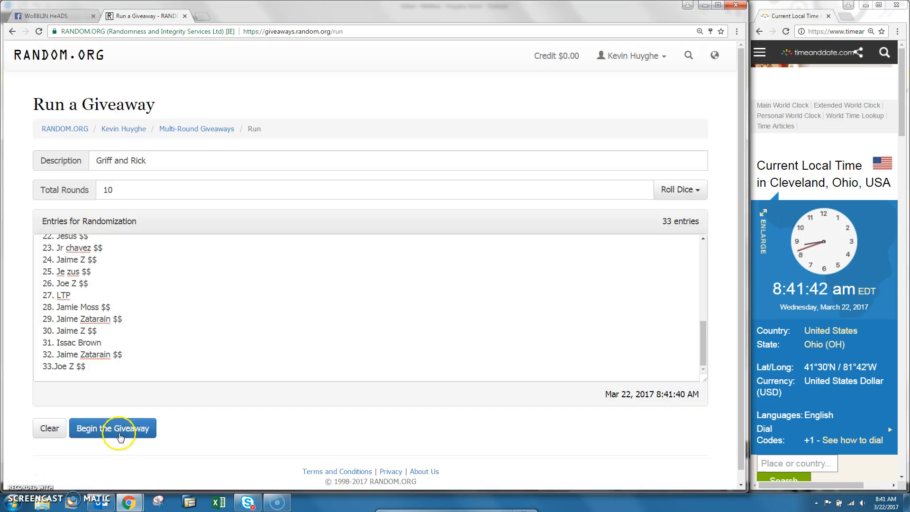
click(112, 428)
click(498, 201)
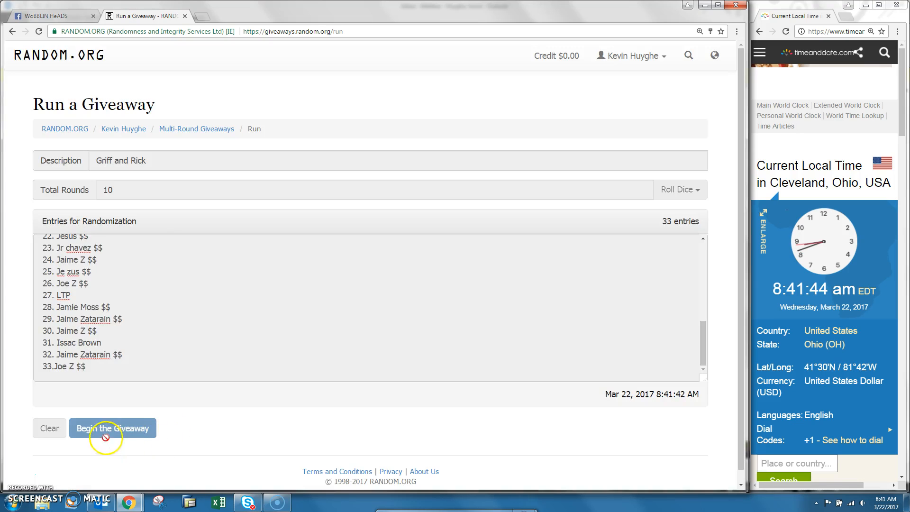
click(112, 428)
click(100, 428)
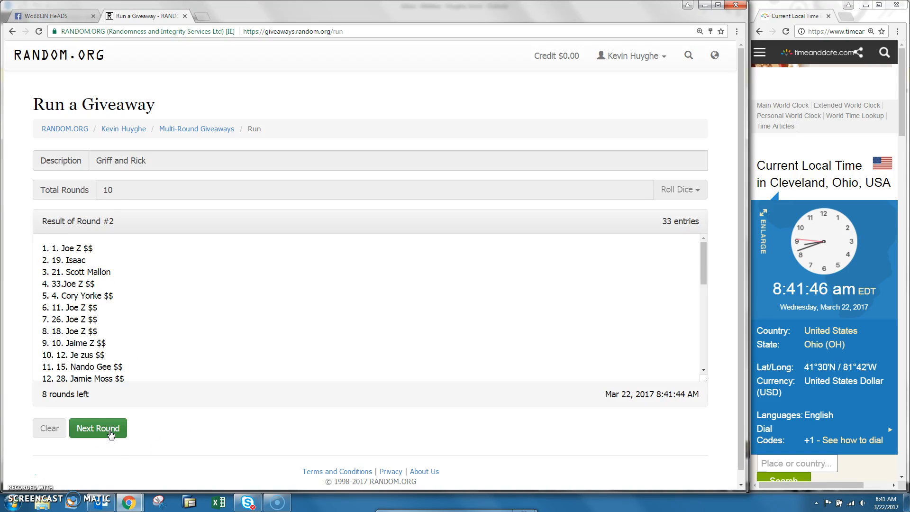
click(109, 429)
click(109, 429)
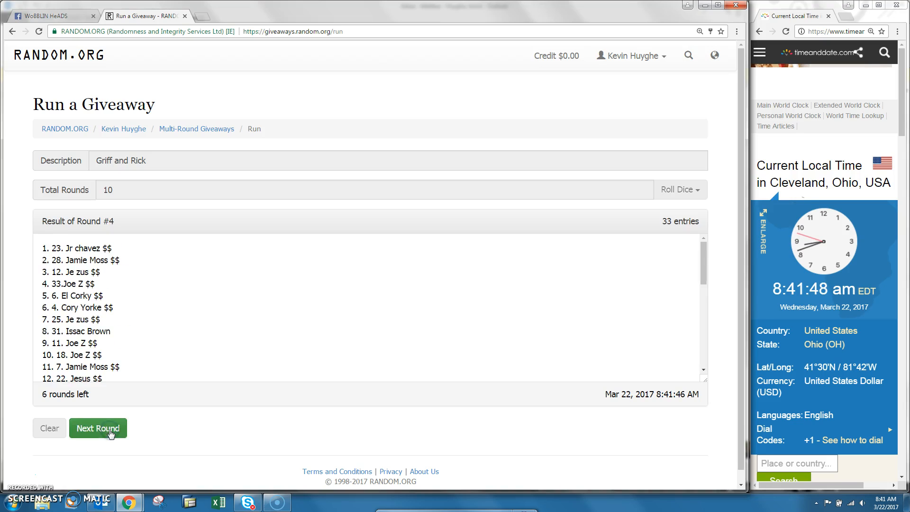
click(108, 429)
click(108, 429)
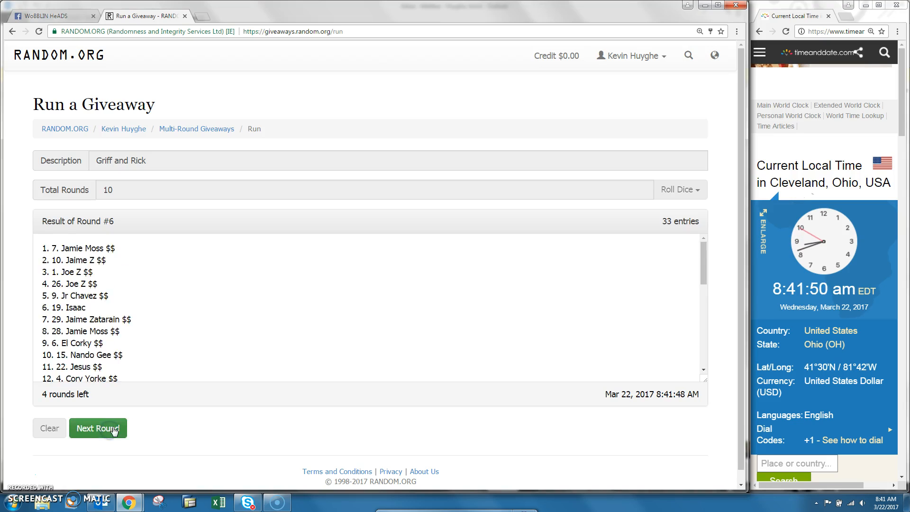
click(110, 428)
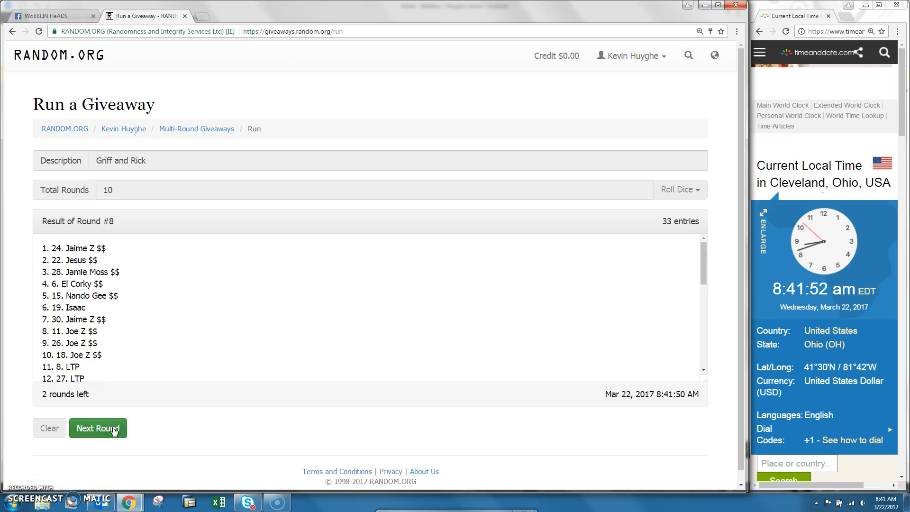
click(112, 427)
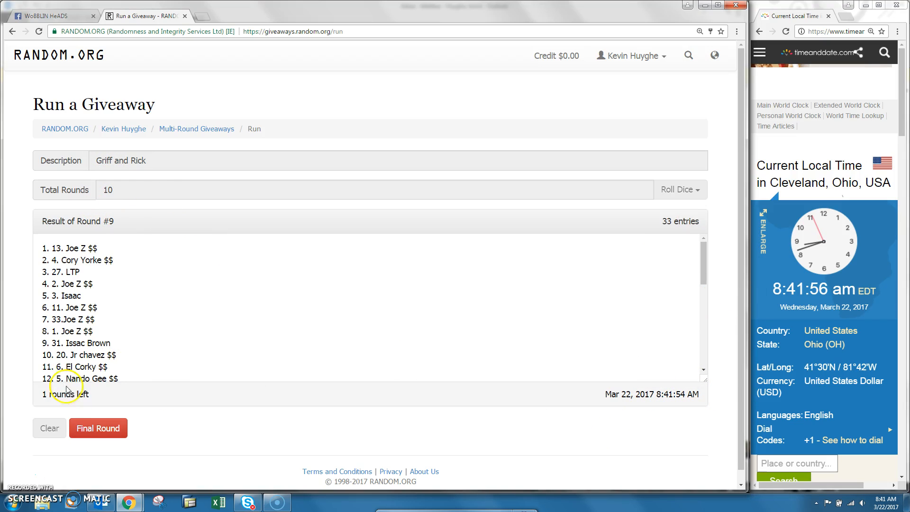
click(93, 428)
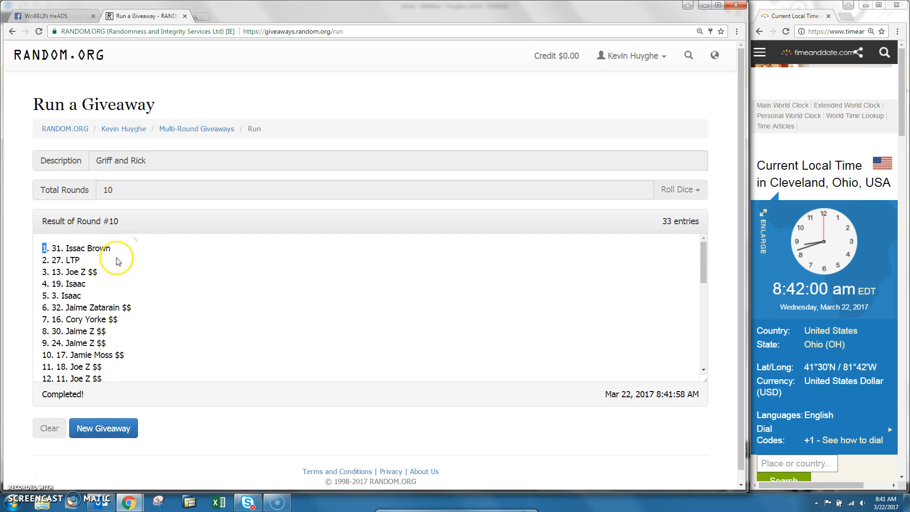
double_click(45, 247)
drag(51, 248, 129, 246)
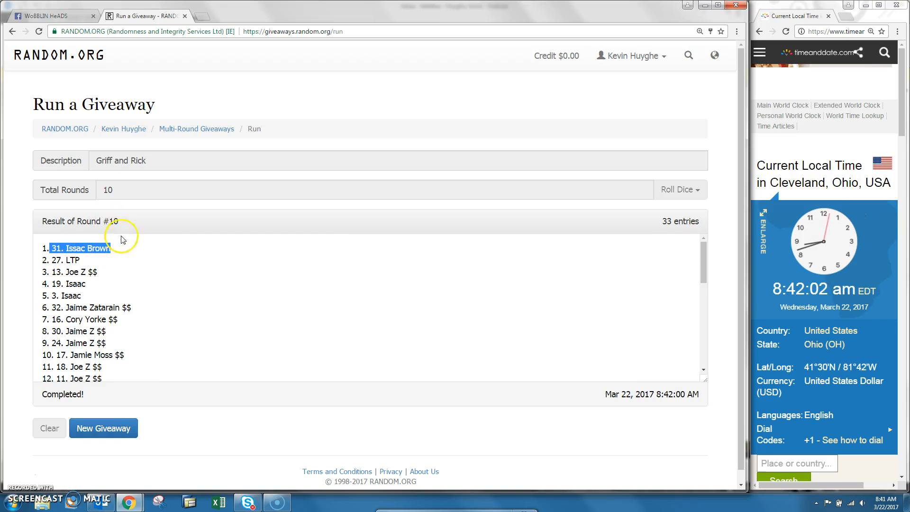
click(49, 249)
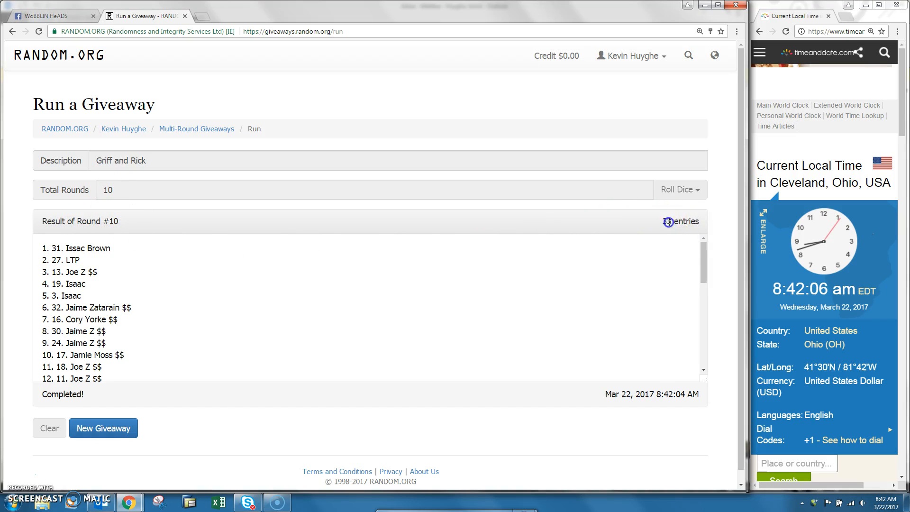
scroll(327, 320, down, 5)
scroll(327, 320, down, 3)
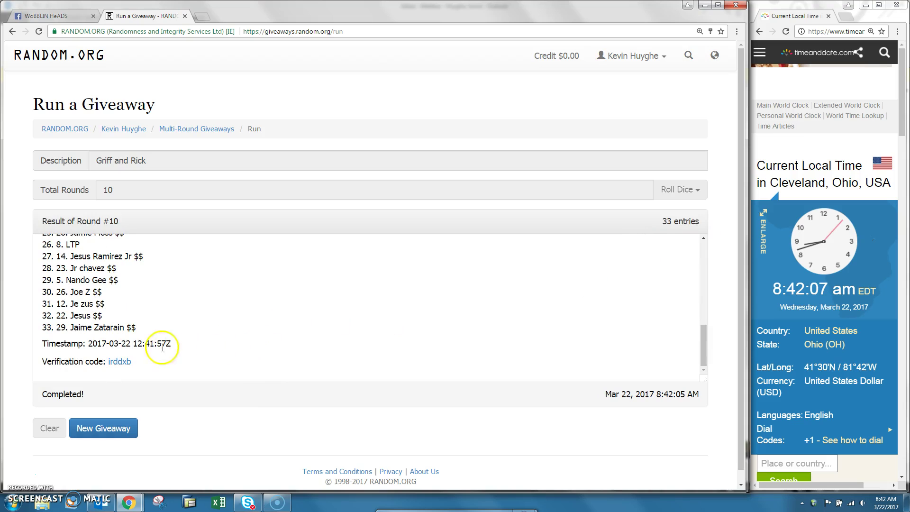
- Show the verification page for giveaway code irddxb, then return to the Facebook group thread
click(119, 361)
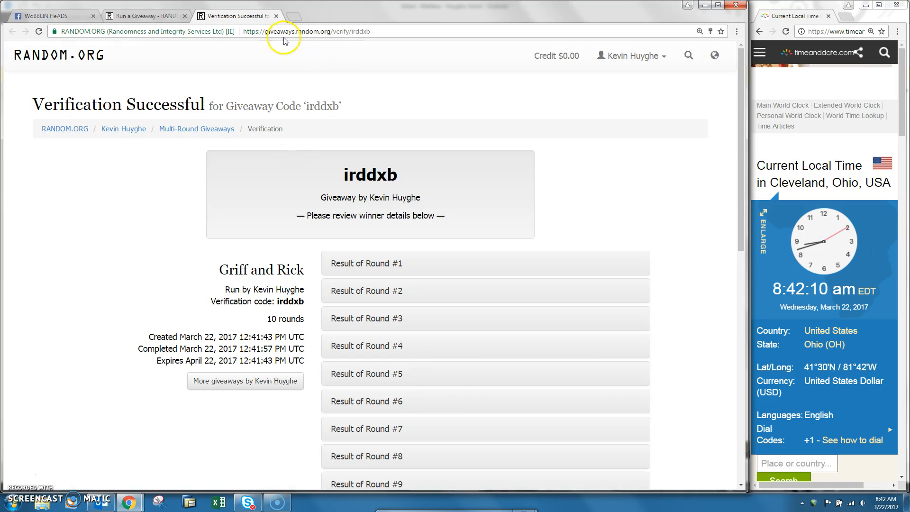
click(253, 32)
click(69, 18)
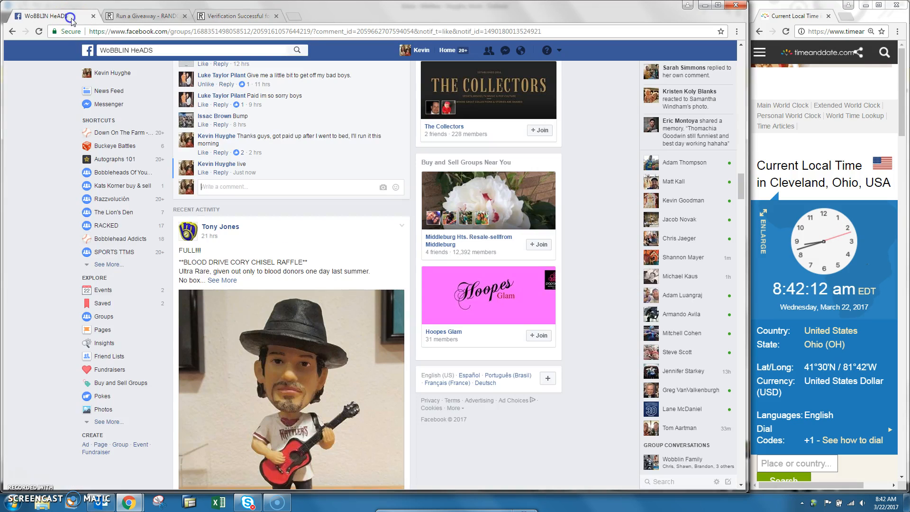
click(225, 183)
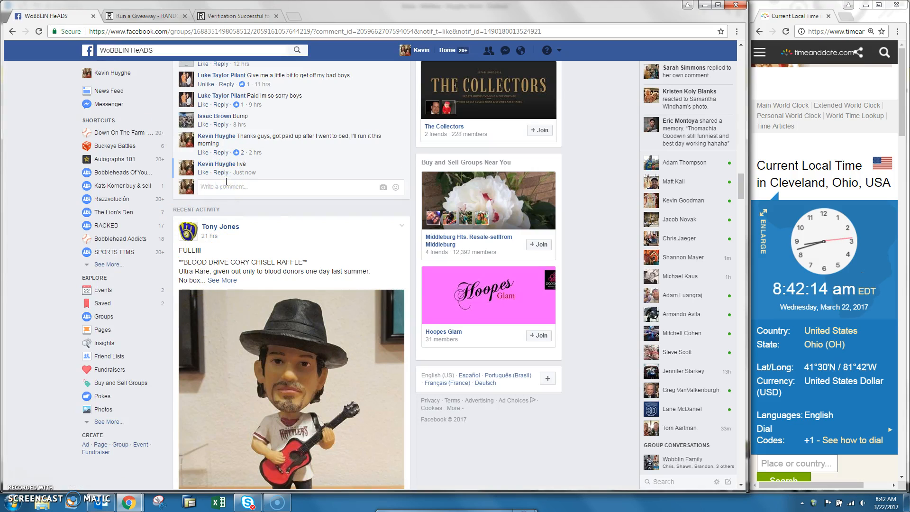